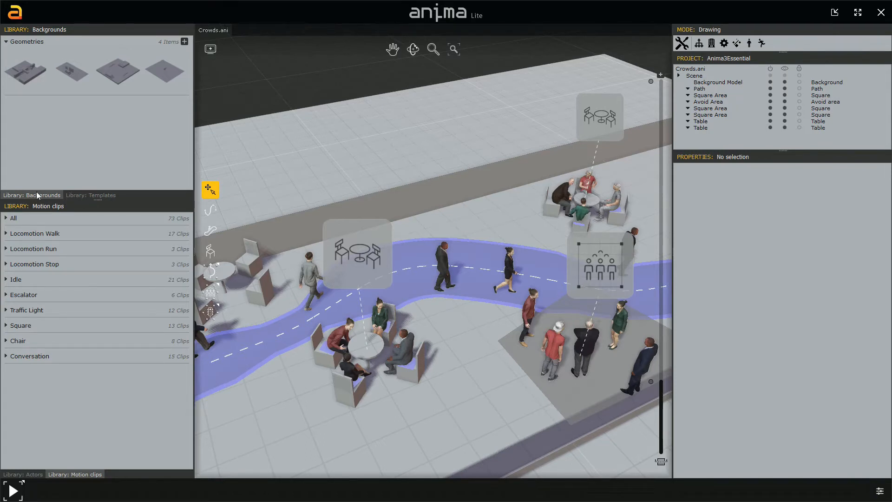
- Examine the template library presets, previewing the Focus and Grid example, Bifurcation, Water fountain, and Walking and socializing templates
mouse_move(41, 203)
left_click(90, 195)
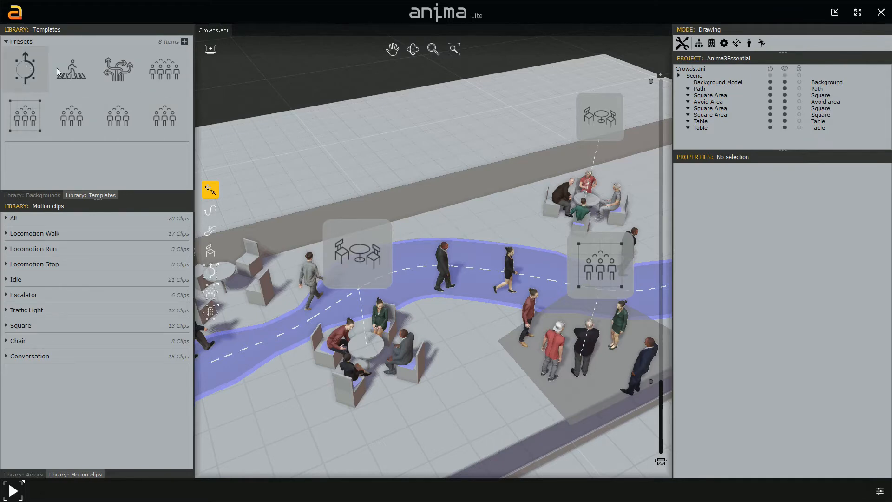
mouse_move(163, 76)
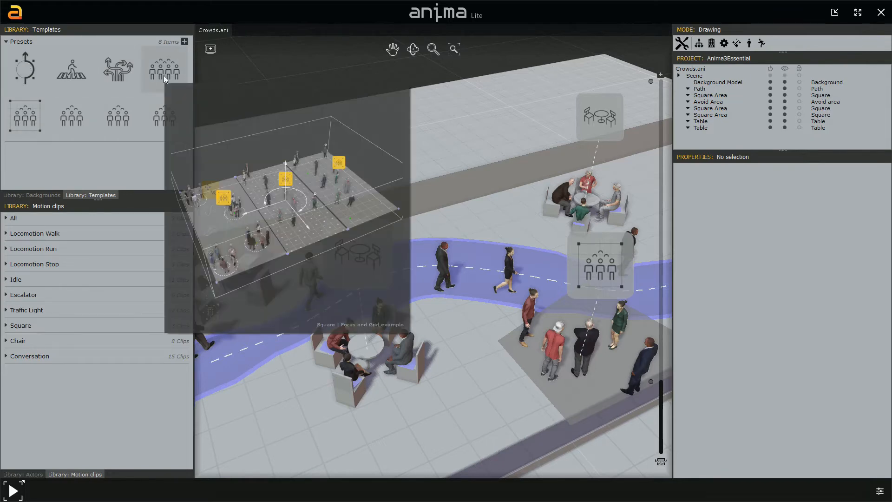
mouse_move(115, 76)
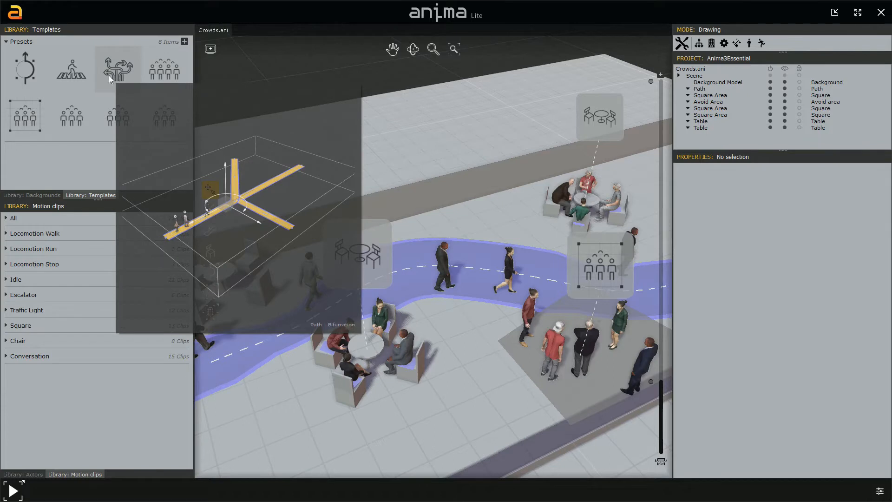
mouse_move(33, 76)
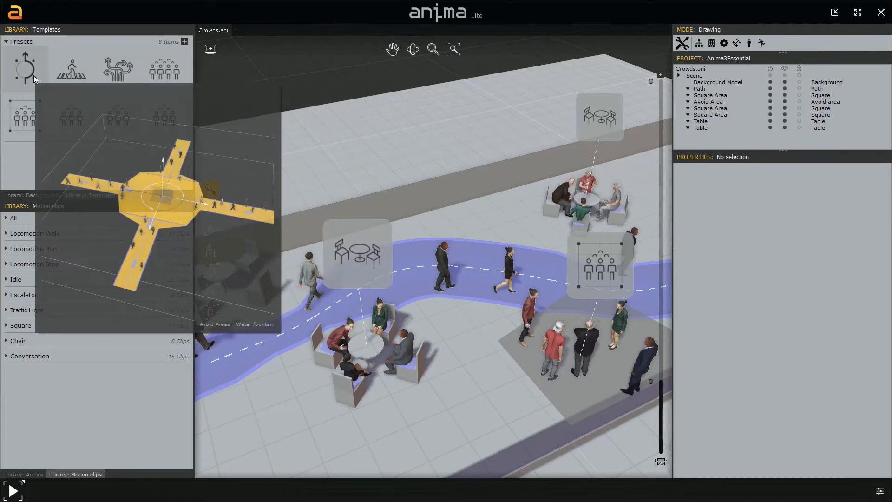
mouse_move(26, 114)
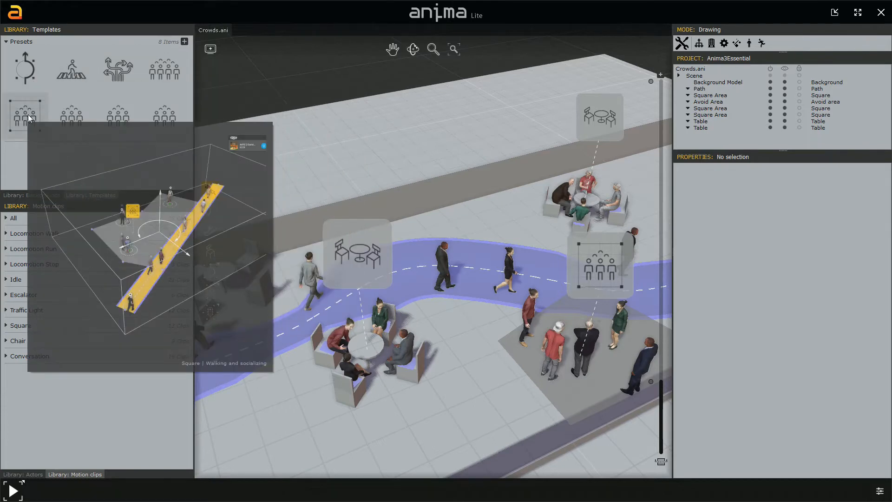
mouse_move(59, 114)
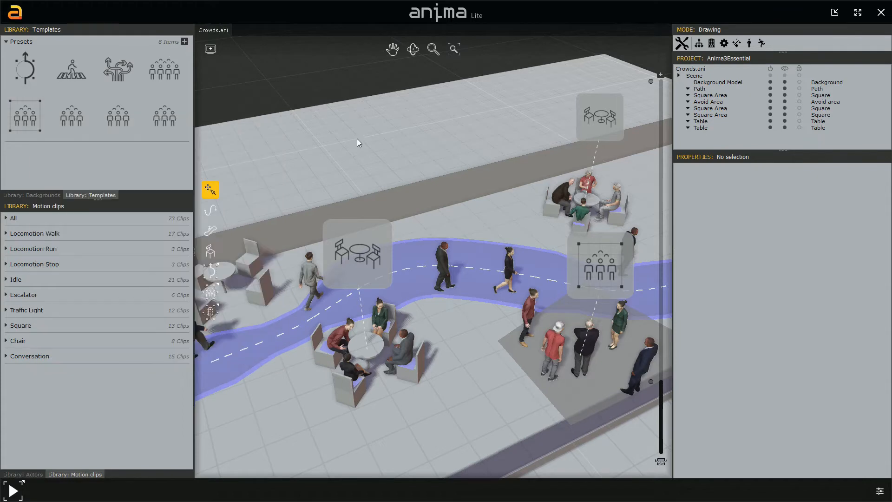
- Select the occupied four-seat table in front of the walking path and start creating a new template from it
left_click(366, 255)
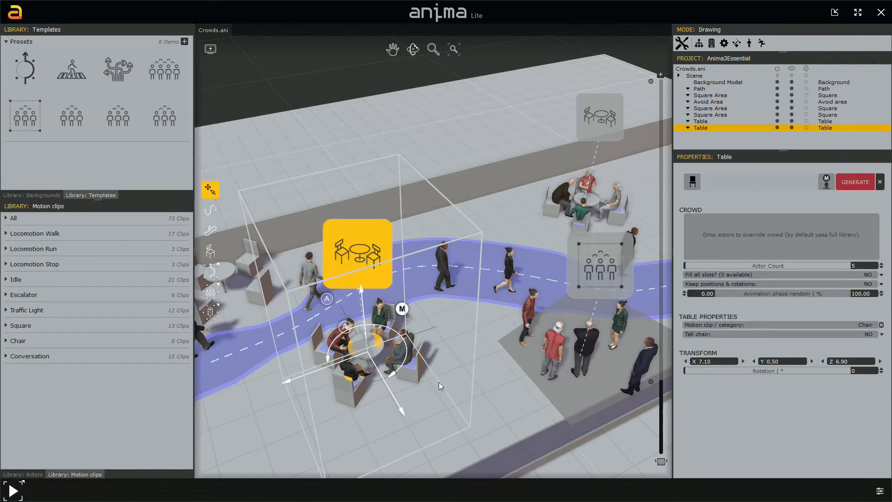
key("z")
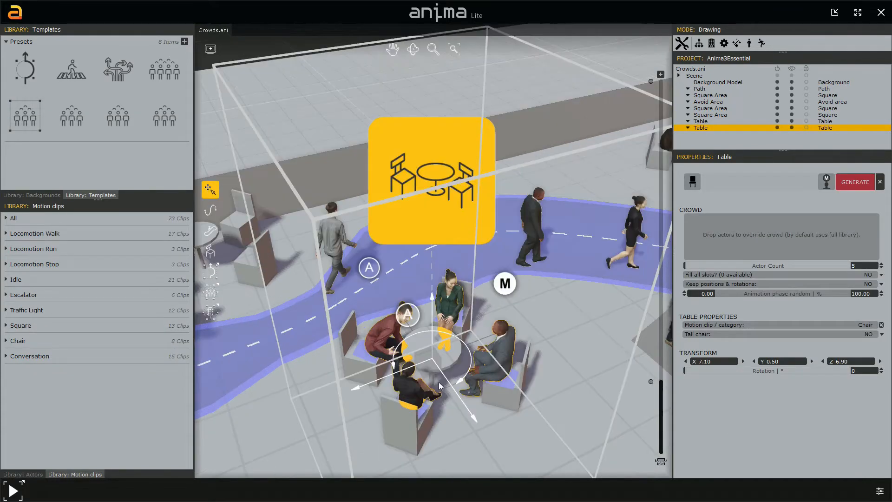
middle_click_drag(536, 328, 552, 291)
scroll(553, 276, "down", 2)
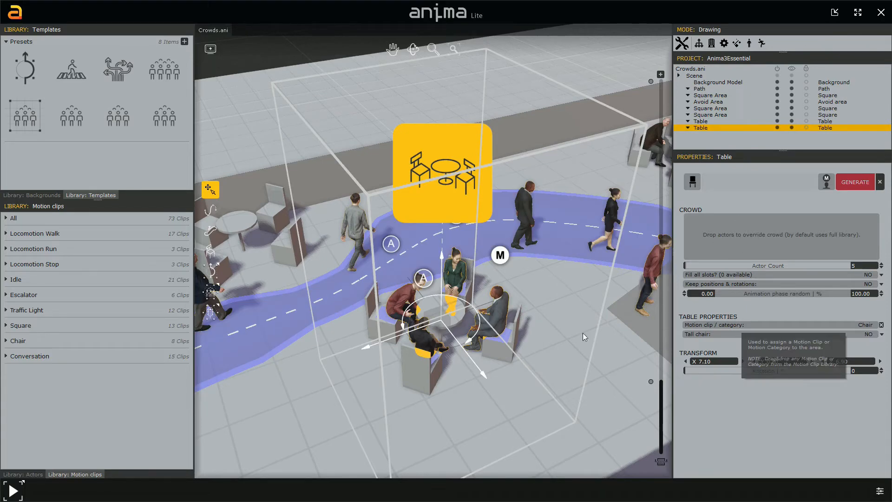
scroll(548, 341, "down", 3)
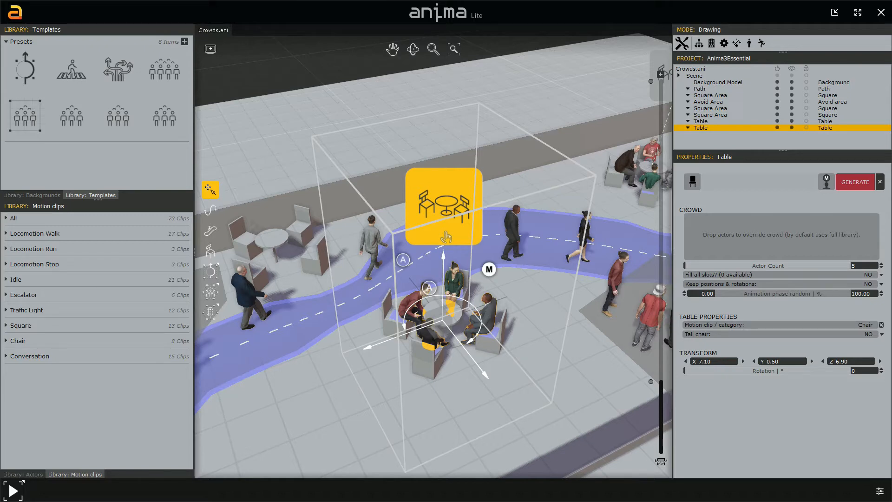
scroll(447, 238, "up", 4)
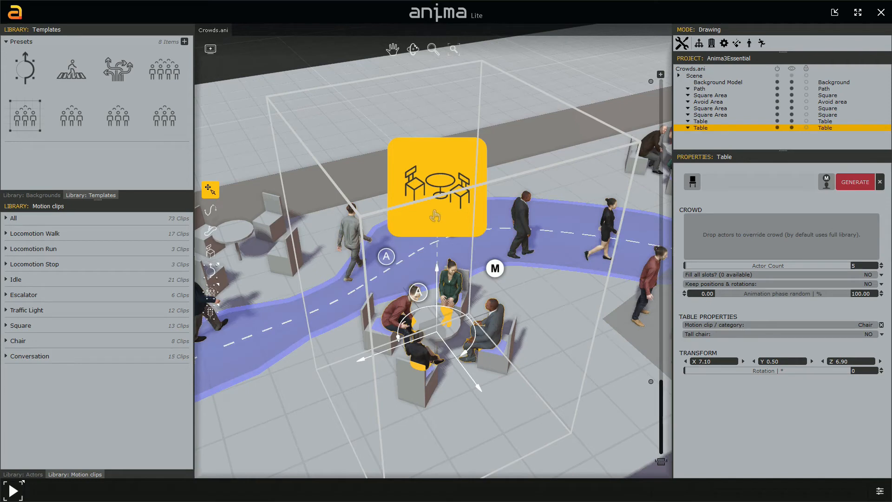
mouse_move(60, 29)
left_click(184, 43)
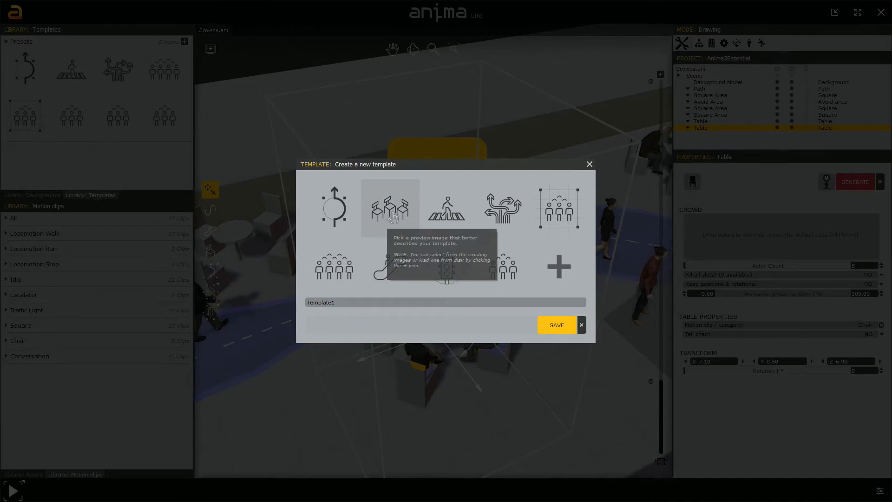
- Load Table4Seats.png from the WORKING/AnimaEssential/_Materiales/Images folder as the template's custom thumbnail
left_click(560, 269)
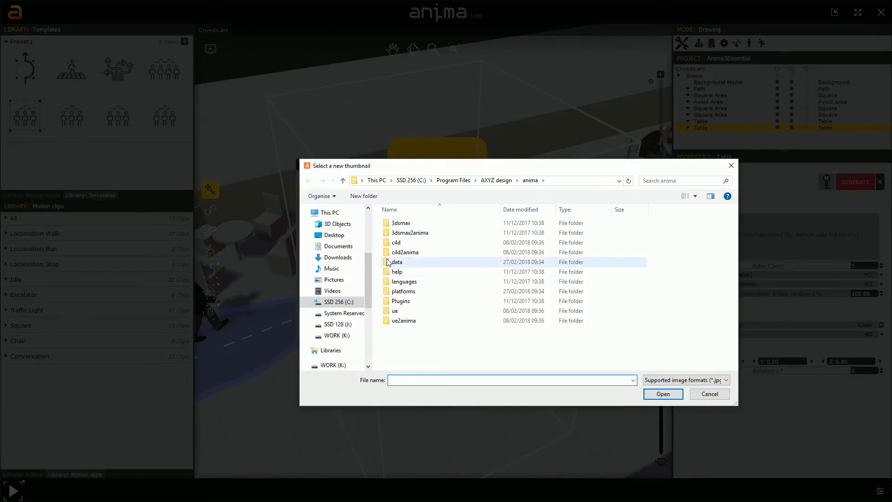
scroll(366, 229, "up", 4)
left_click(336, 227)
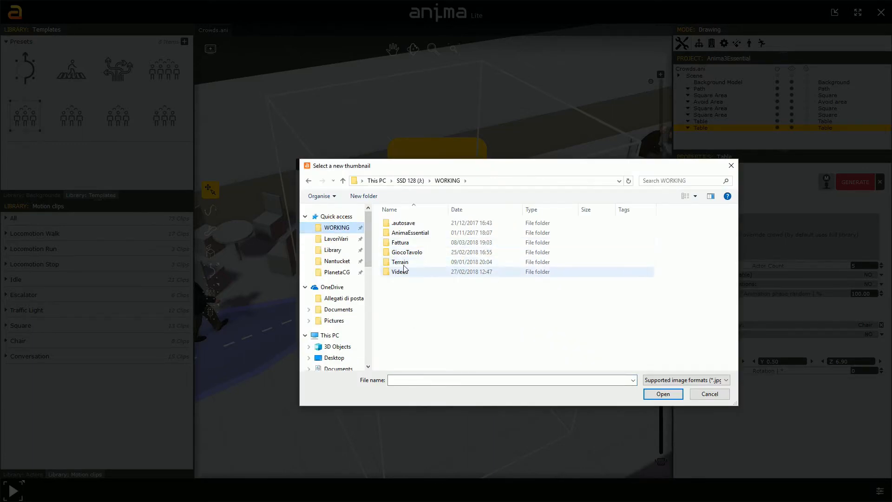
double_click(410, 234)
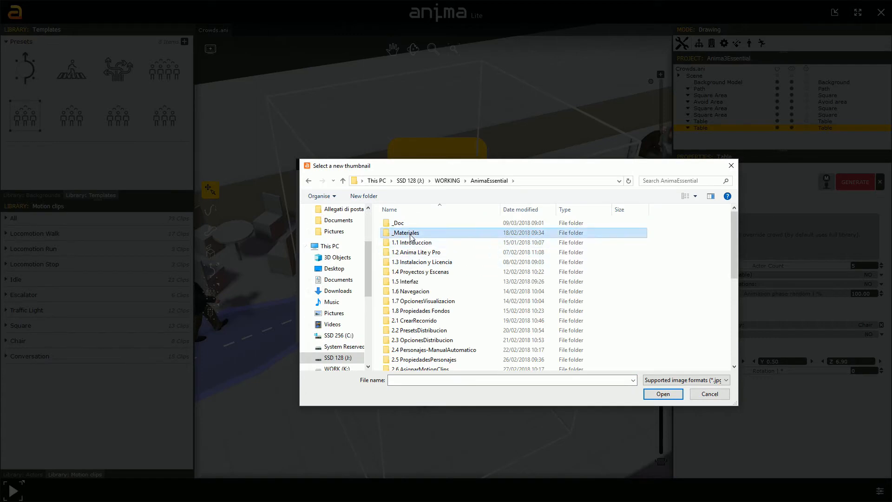
double_click(404, 232)
double_click(400, 262)
left_click(455, 230)
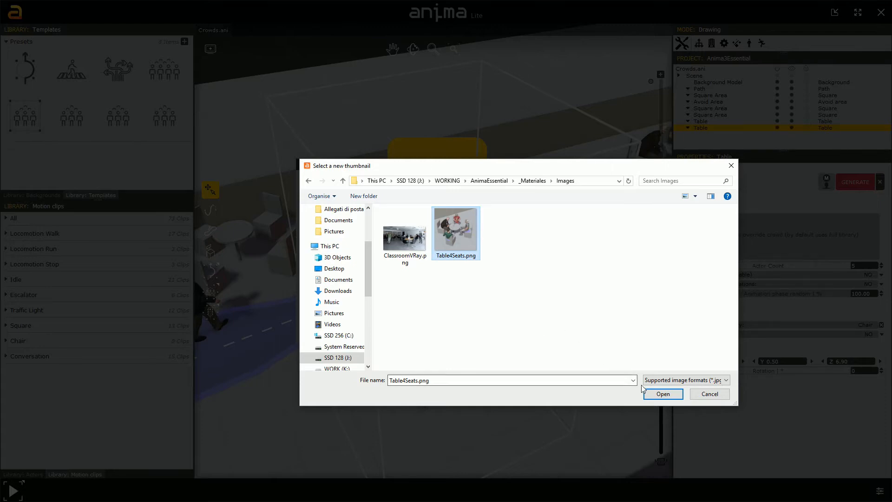
left_click(660, 394)
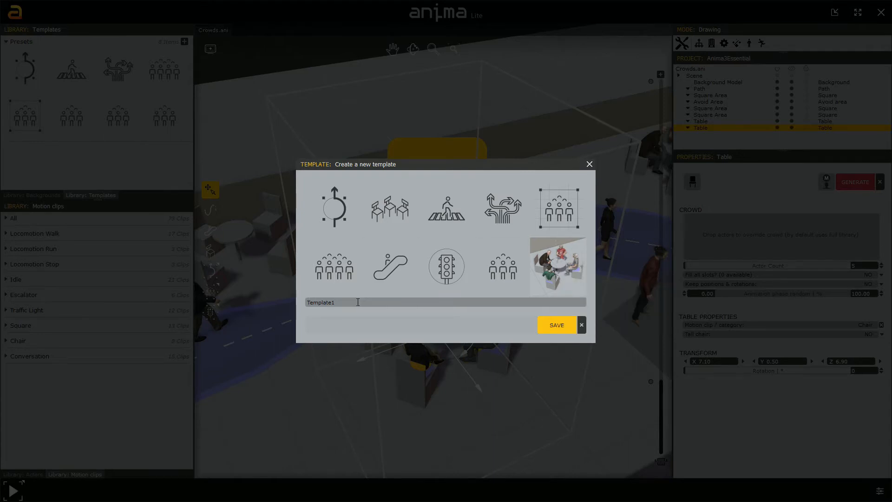
- Name the template "Table 4 Seats" and save it to the library
left_click_drag(358, 302, 269, 307)
type("Table 4 Seats")
left_click(557, 325)
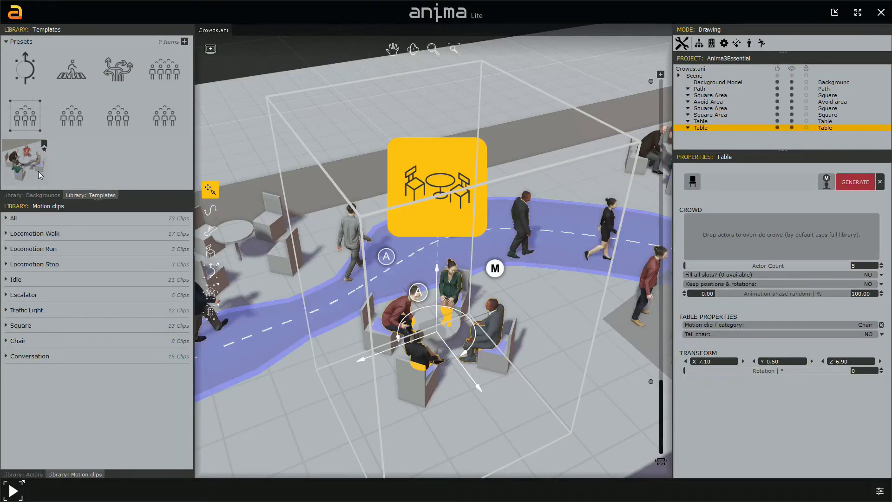
- Place the Table 4 Seats template on the empty round table behind the walking path, at about X 11.63, Z 4.28
mouse_move(38, 171)
mouse_move(37, 160)
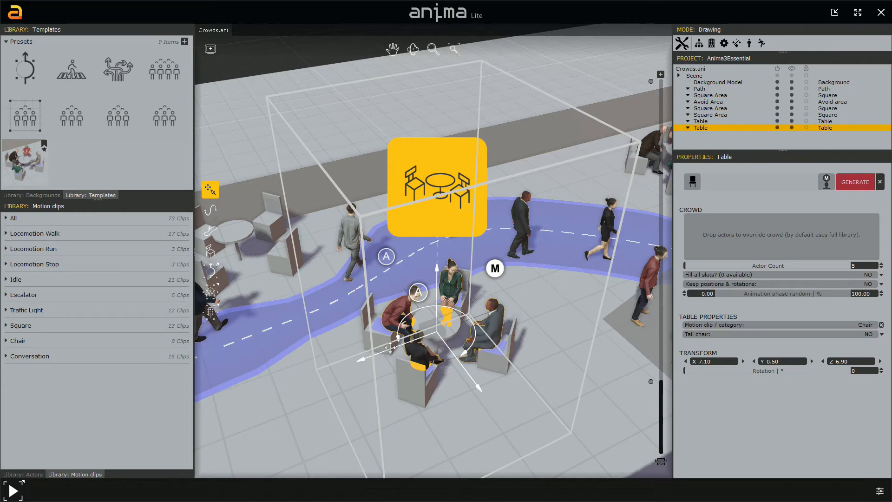
middle_click_drag(267, 288, 428, 304)
scroll(429, 304, "up", 4)
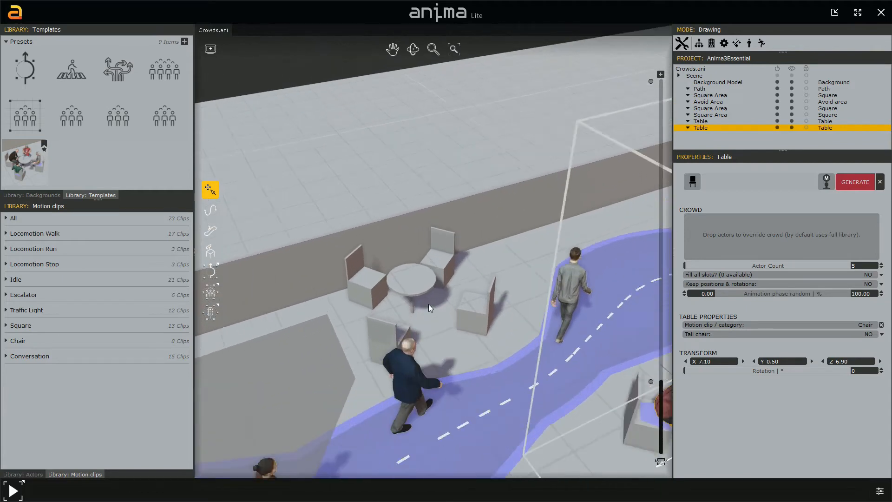
middle_click_drag(441, 336, 472, 401)
middle_click_drag(459, 349, 478, 333, "alt")
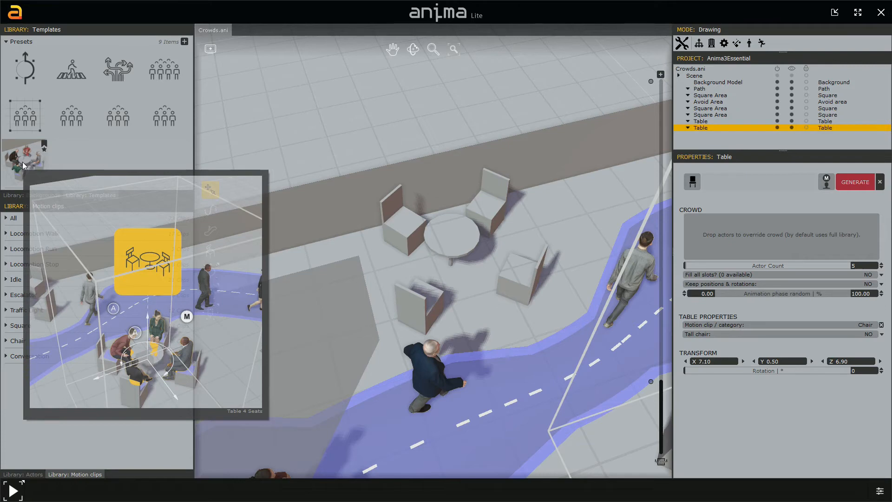
left_click_drag(23, 162, 455, 237)
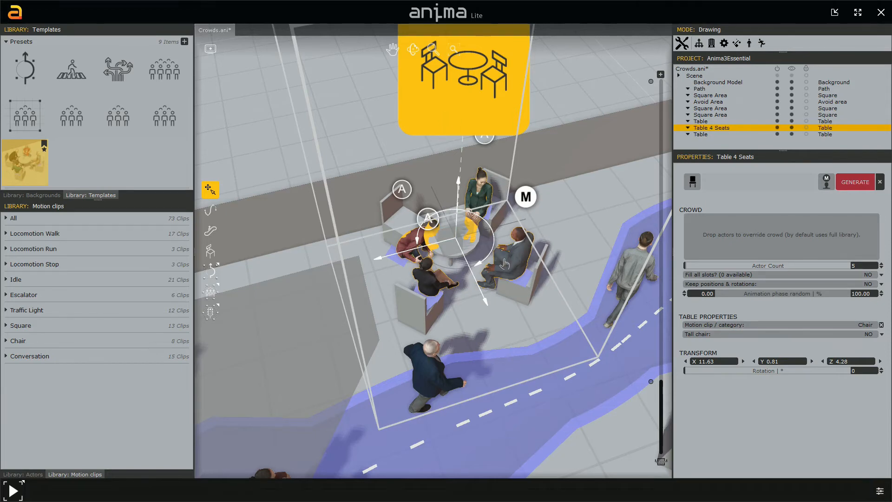
- Align the placed template's misplaced chair with the modelled seat at about X 12.50, Z 3.69, raised to Y 0.50
scroll(436, 137, "down", 3)
middle_click_drag(473, 200, 439, 247)
left_click(650, 306)
left_click(367, 139)
scroll(417, 229, "up", 3)
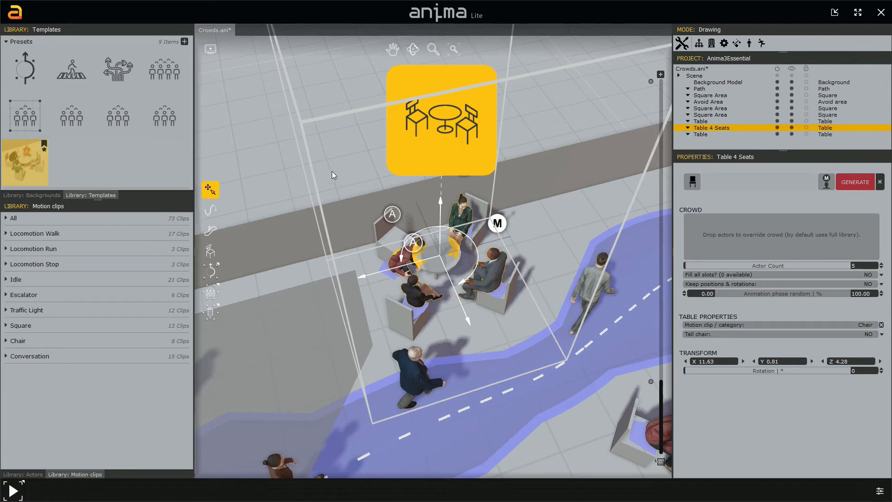
middle_click_drag(471, 305, 482, 315)
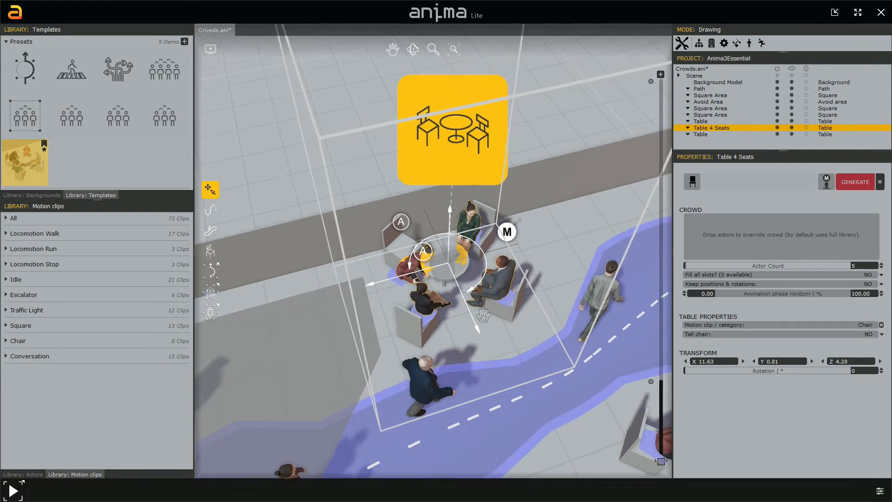
left_click(395, 284)
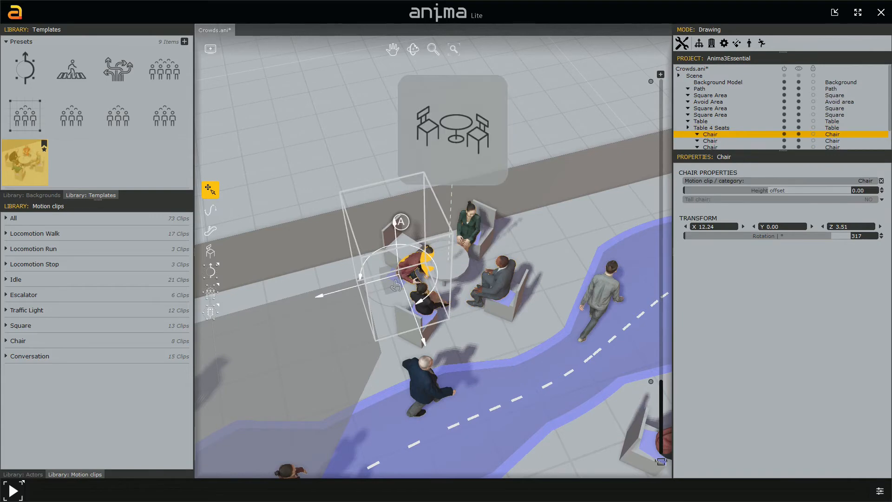
left_click_drag(394, 283, 400, 272)
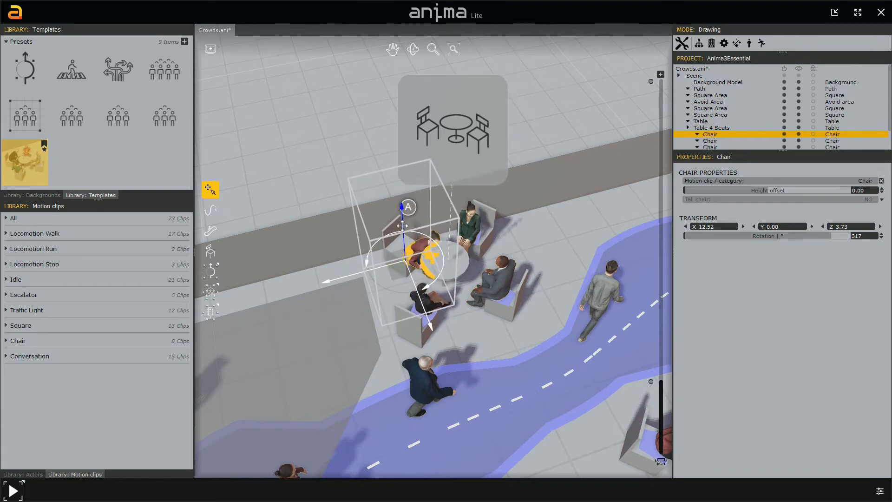
left_click_drag(399, 229, 399, 210)
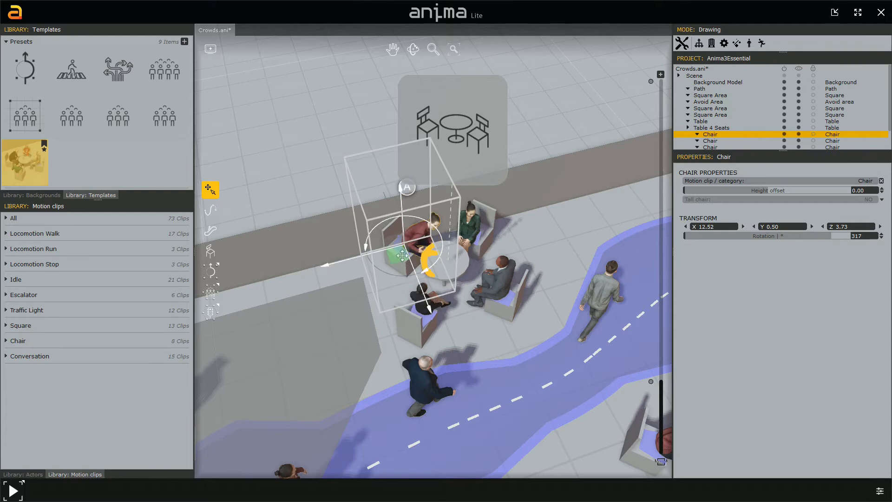
left_click_drag(400, 257, 399, 256)
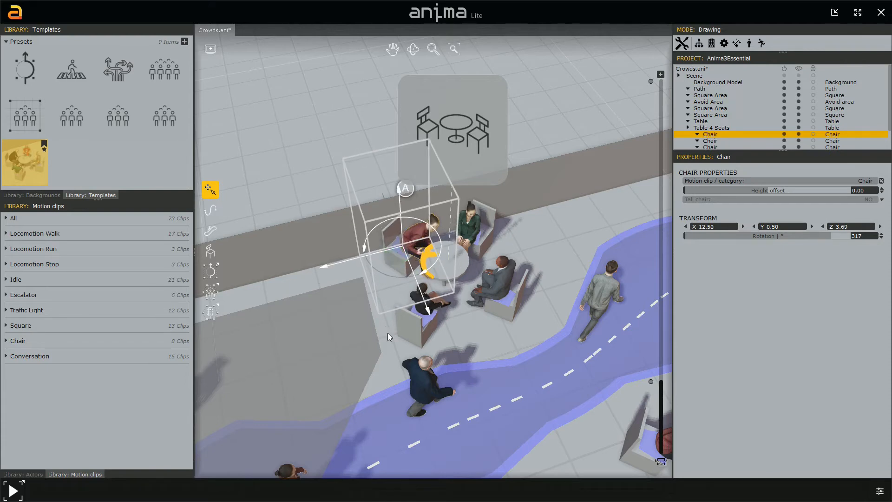
- Regenerate the actors seated at the newly placed Table 4 Seats and clear the selection
left_click(465, 150)
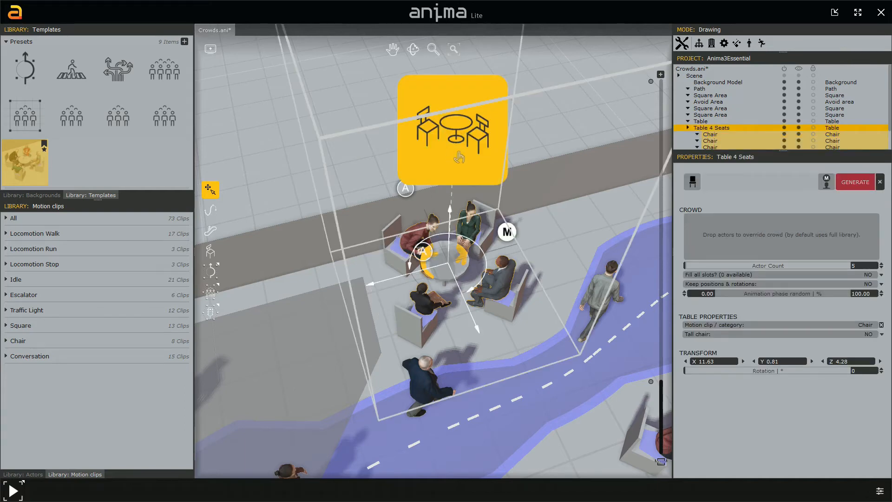
right_click(459, 157)
left_click(473, 174)
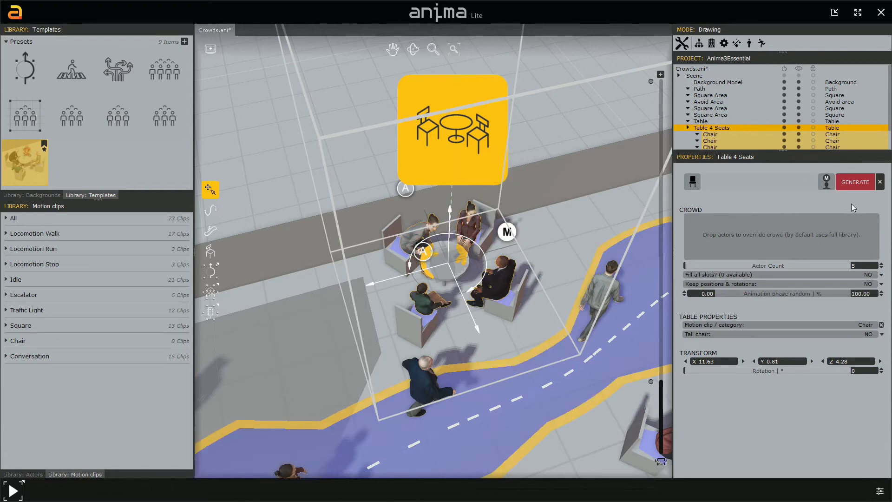
left_click(848, 187)
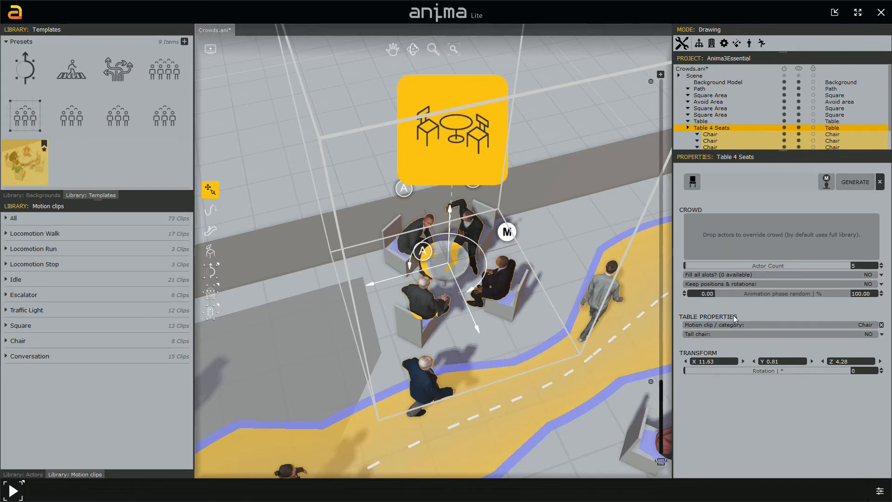
scroll(539, 297, "down", 2)
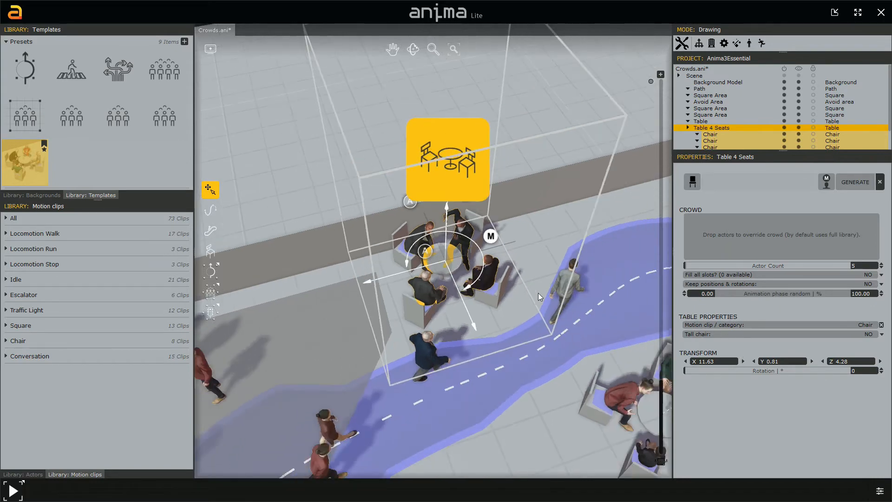
scroll(539, 296, "down", 3)
middle_click_drag(526, 314, 412, 283)
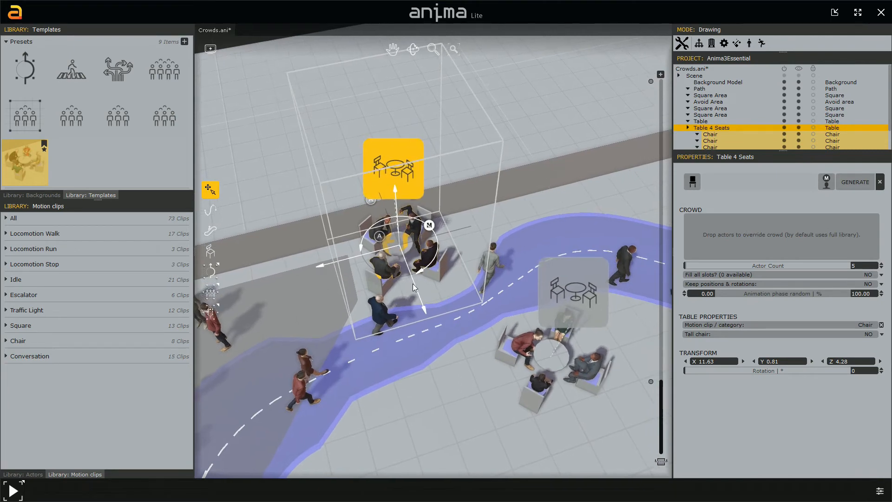
left_click(423, 286)
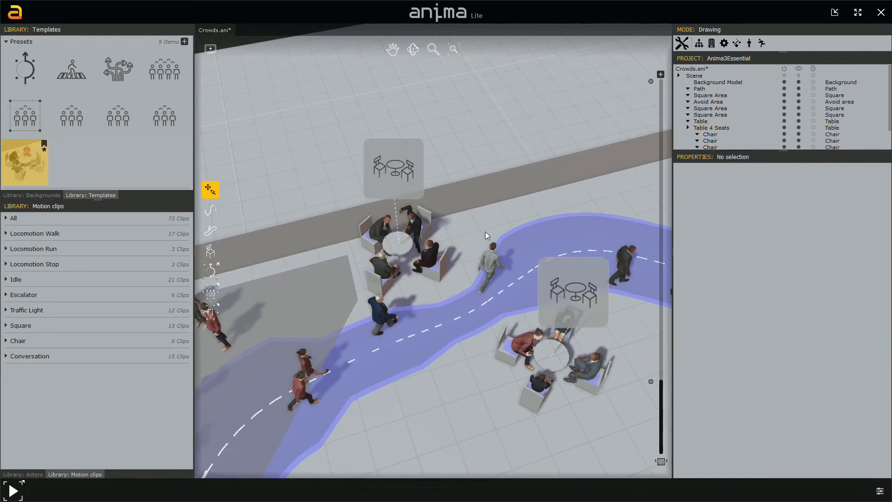
scroll(462, 249, "down", 2)
middle_click_drag(407, 414, 544, 293)
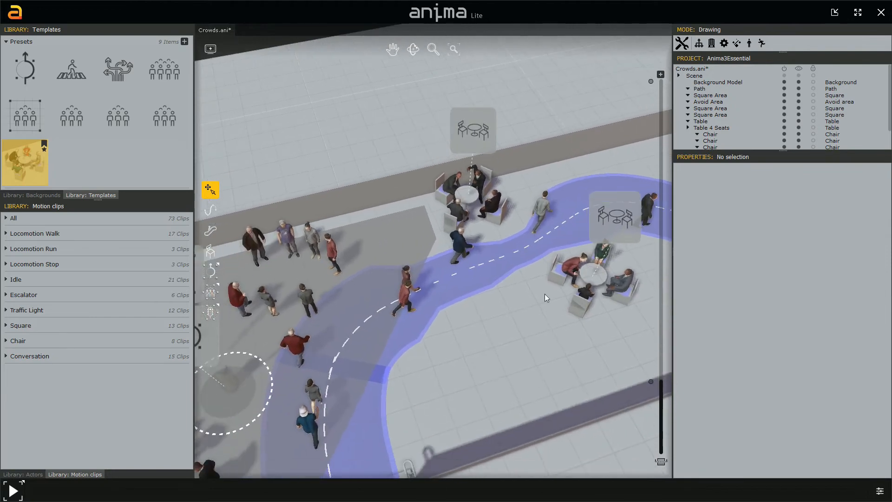
- Select the large social square area together with the avoid area inside it, framed clearly in the view
middle_click_drag(445, 377, 622, 236)
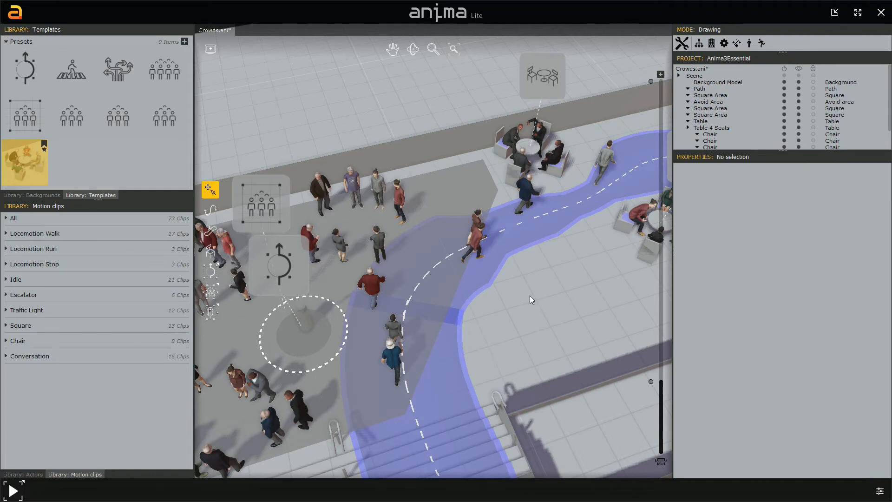
middle_click_drag(501, 321, 608, 289)
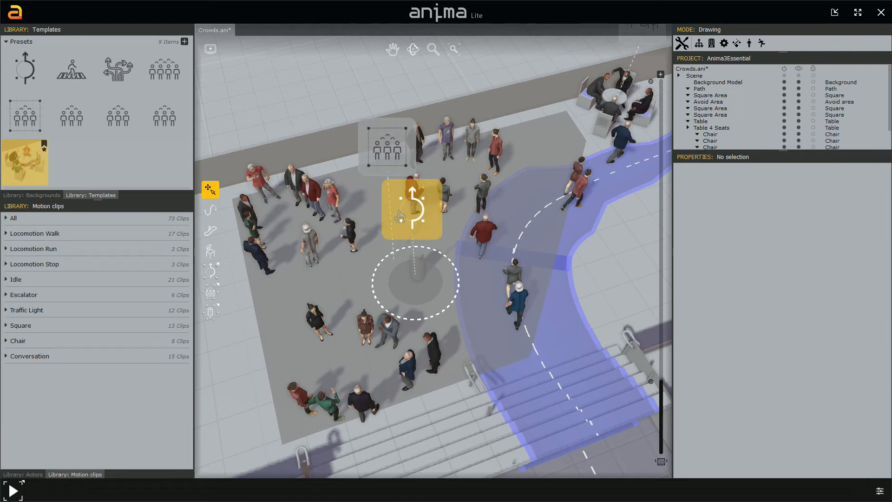
left_click(388, 163)
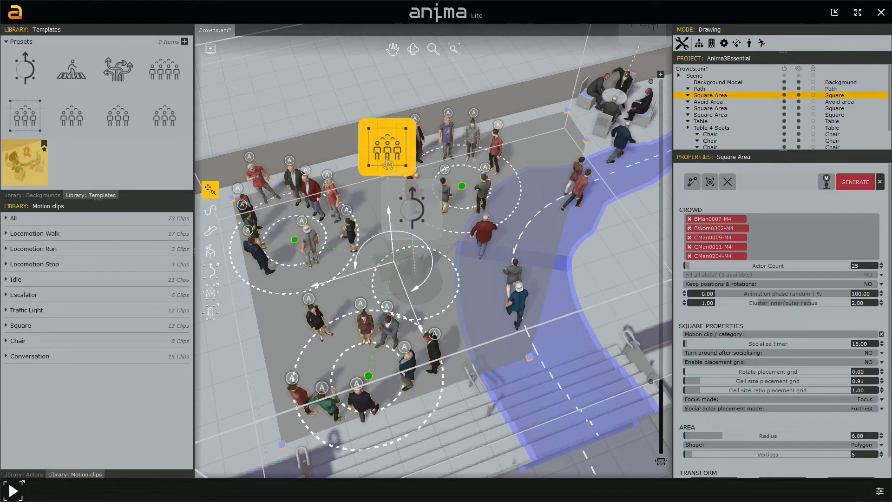
left_click(415, 225, "ctrl")
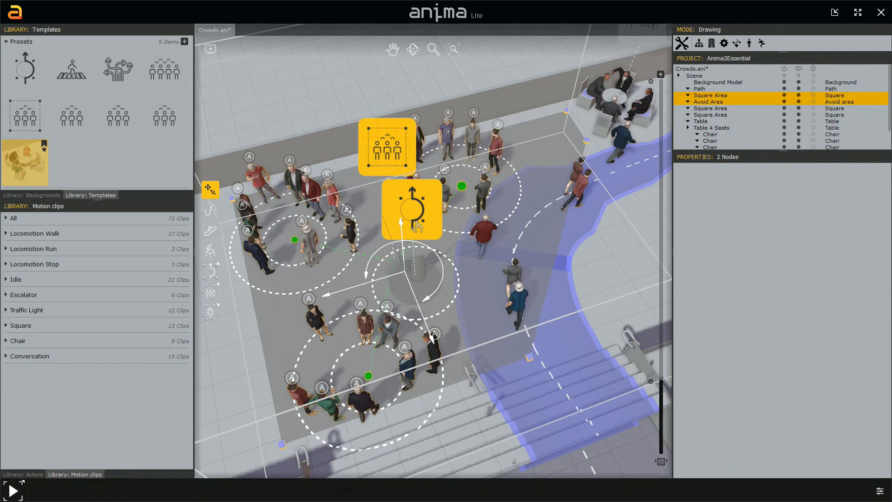
middle_click_drag(436, 290, 489, 301)
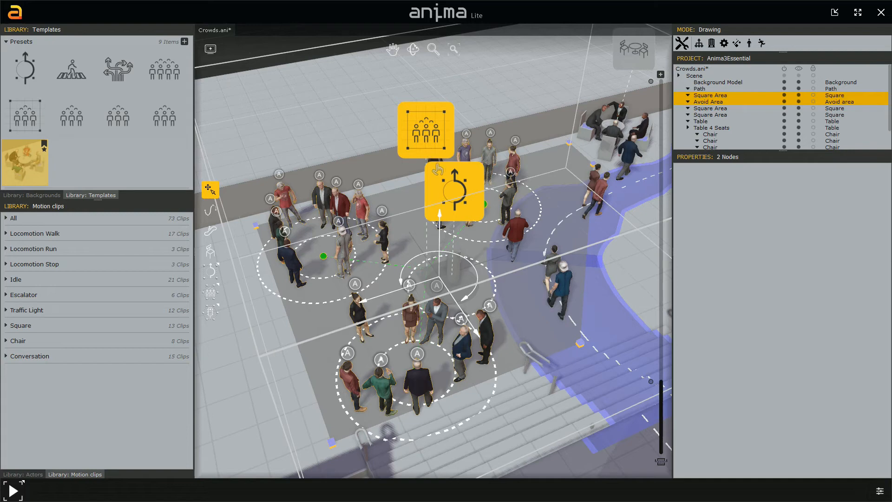
- Save the selected areas as a new library template with the square-area thumbnail, named "Social Area-Avoid"
left_click(184, 42)
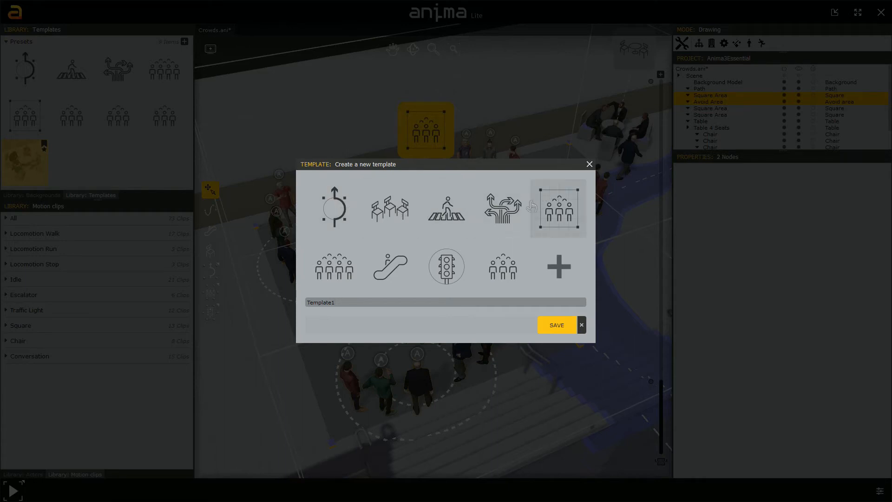
left_click(563, 212)
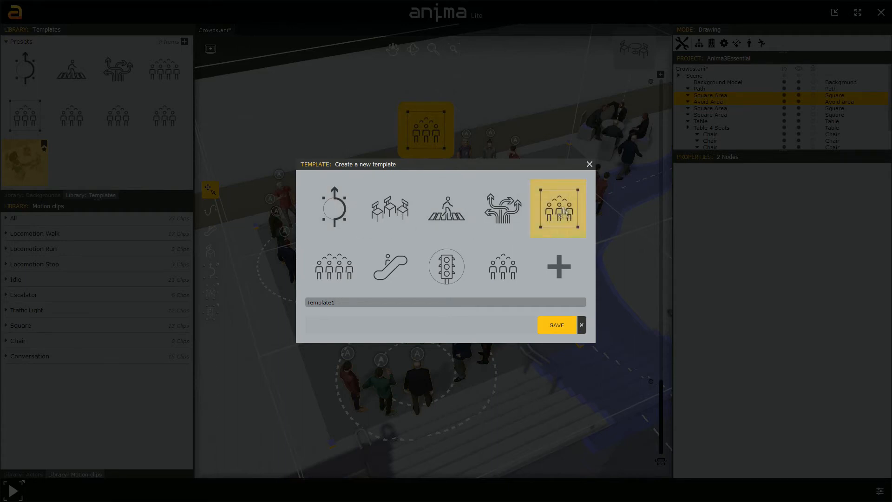
left_click_drag(370, 302, 331, 307)
type("Social Area-Avoid")
left_click(555, 326)
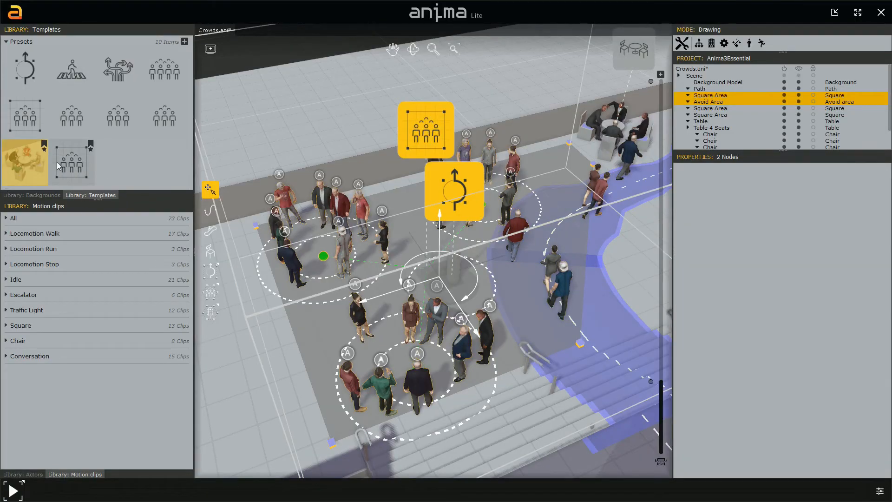
- Place the Social Area-Avoid template on the empty floor behind the low wall, at about X 18.90, Z -2.36, and clear the selection
mouse_move(66, 159)
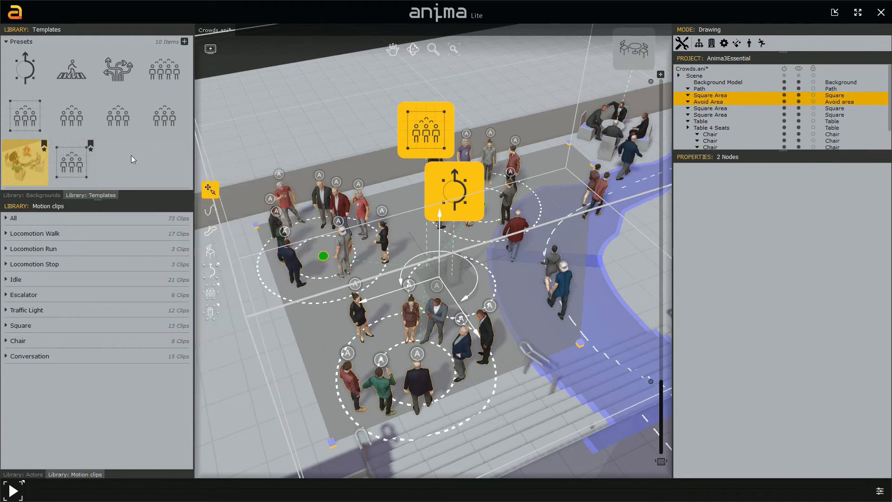
middle_click_drag(416, 191, 417, 331)
scroll(412, 320, "down", 3)
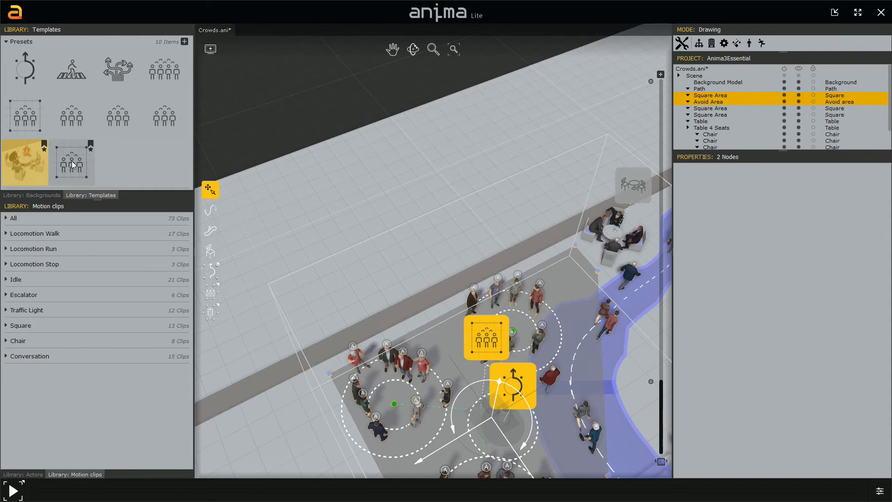
left_click_drag(73, 164, 408, 204)
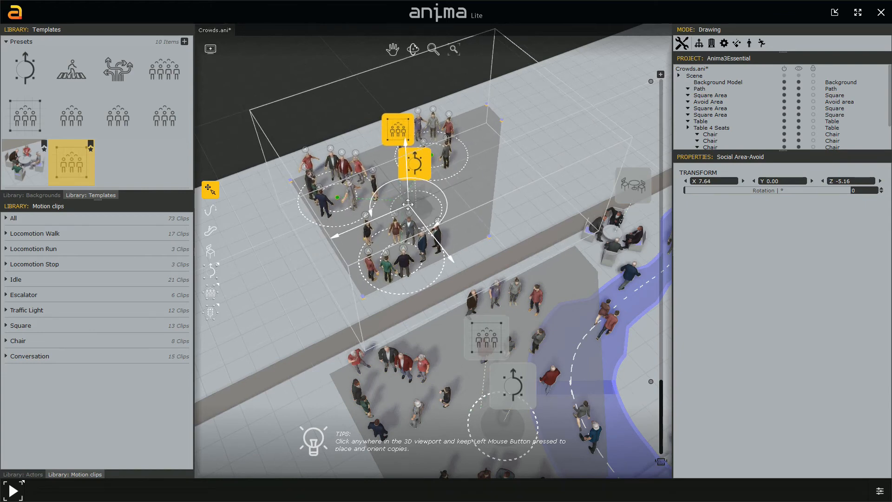
middle_click_drag(436, 237, 446, 202)
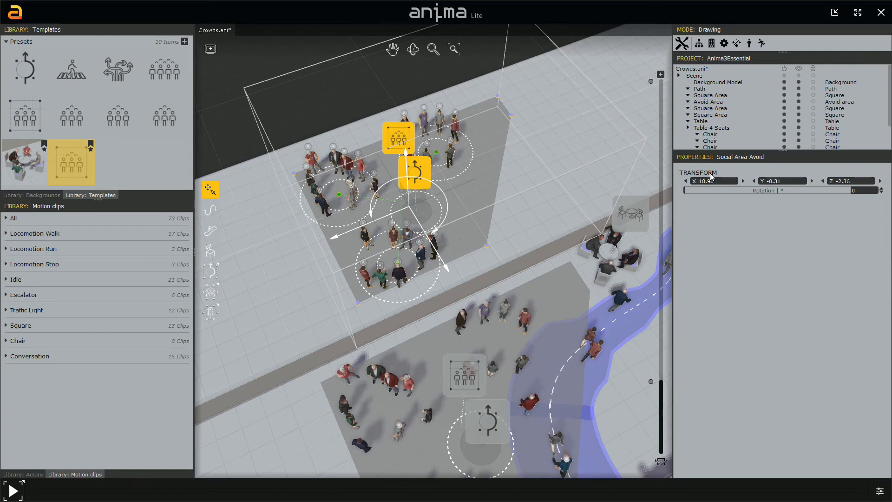
left_click(380, 209)
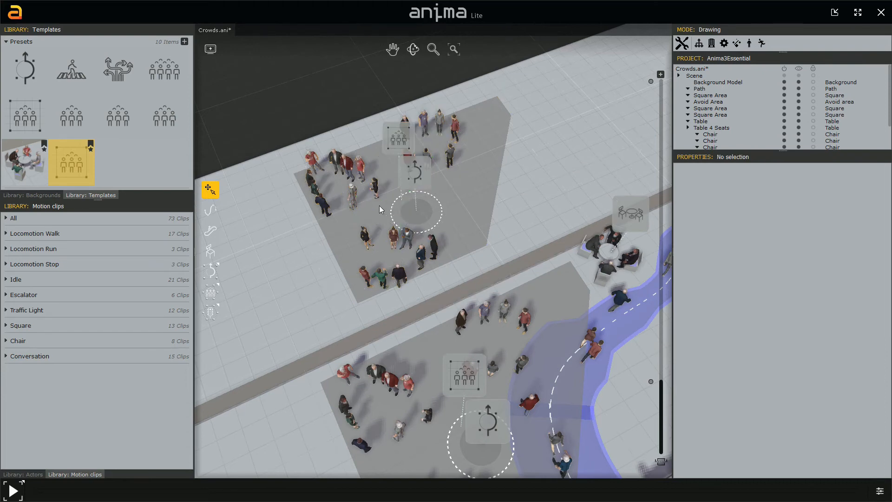
- Collapse the Table 4 Seats group in the project tree and randomize the actor variations of the placed Social Area-Avoid group
left_click(413, 176)
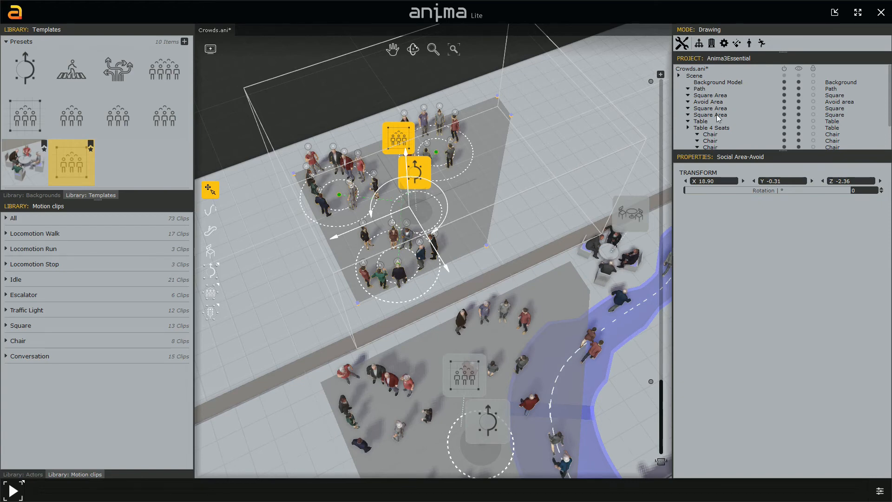
left_click(688, 129)
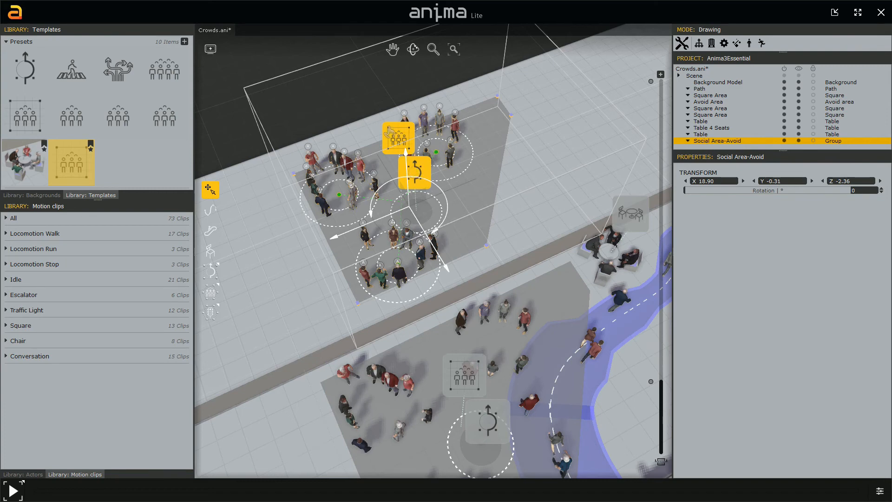
right_click(419, 170)
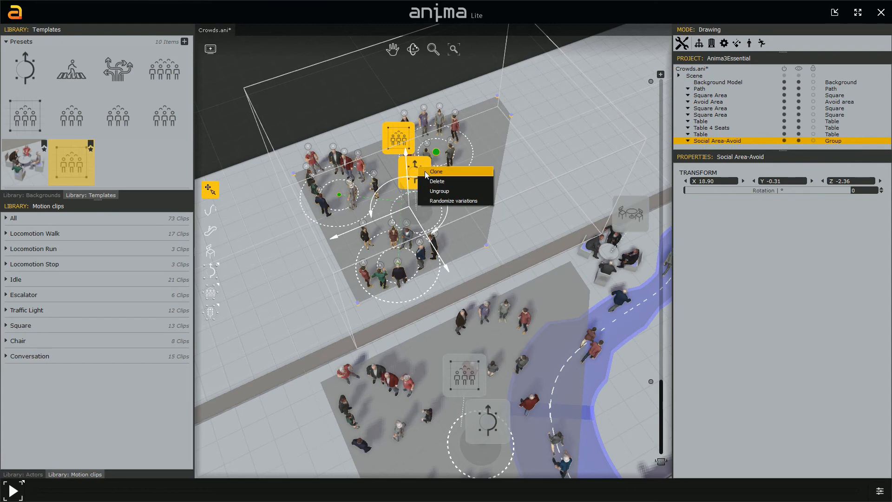
left_click(438, 201)
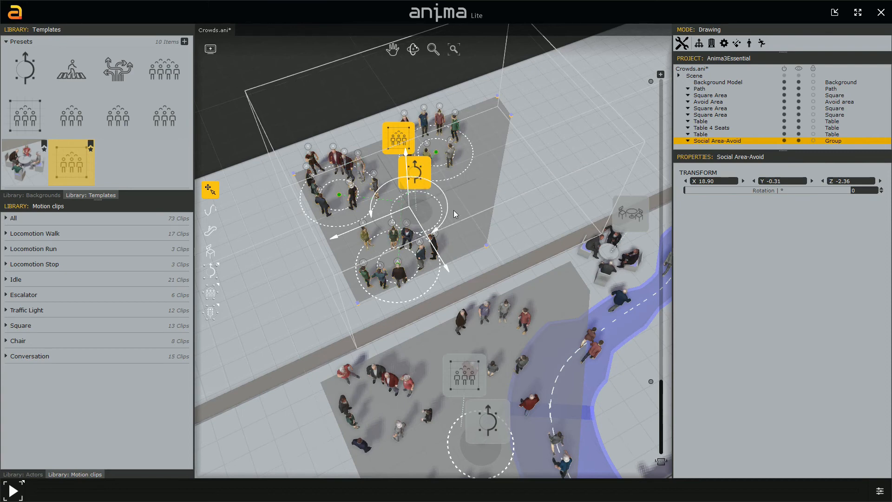
- Regenerate the crowd of the square area inside the Social Area-Avoid group and set its focus mode to Random
left_click(688, 141)
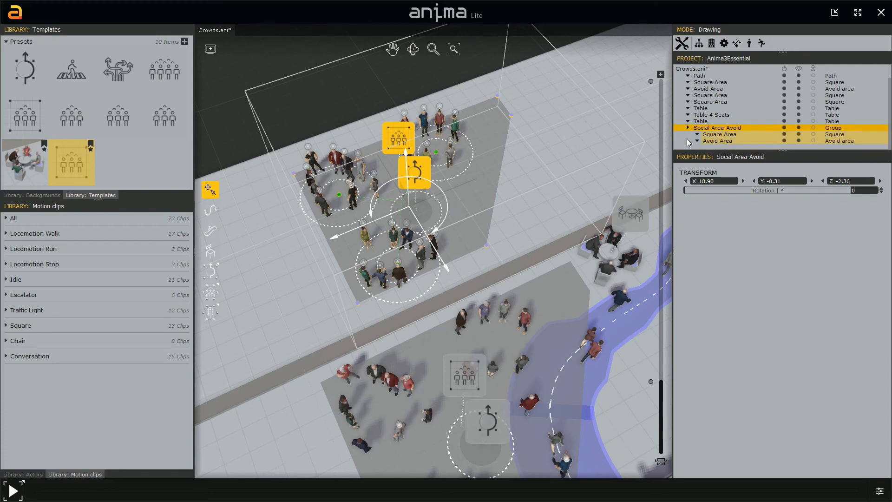
left_click(711, 135)
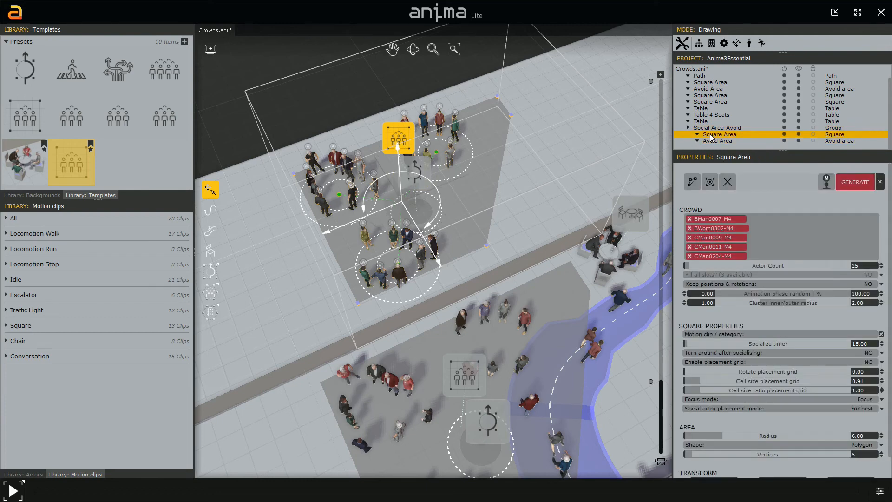
left_click(859, 182)
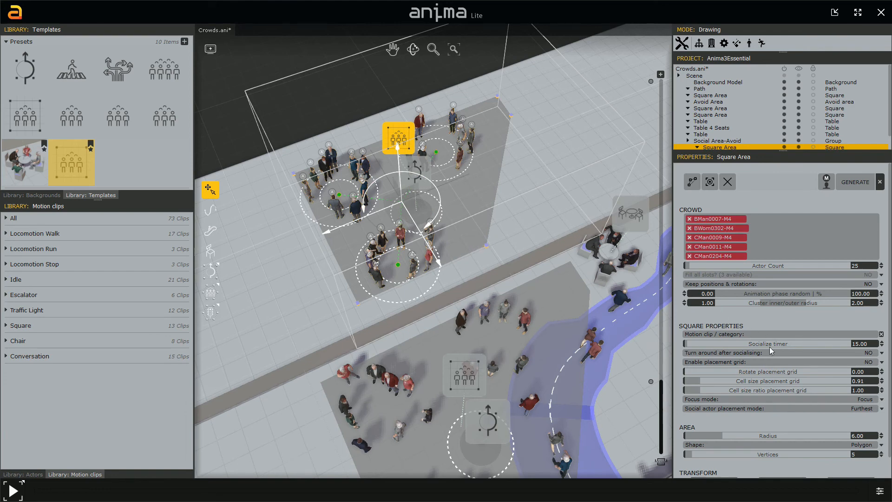
left_click(868, 401)
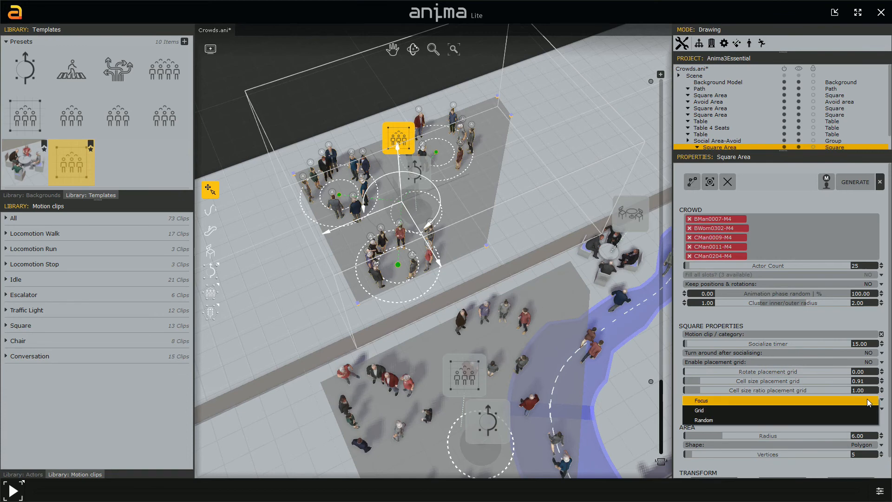
left_click(814, 418)
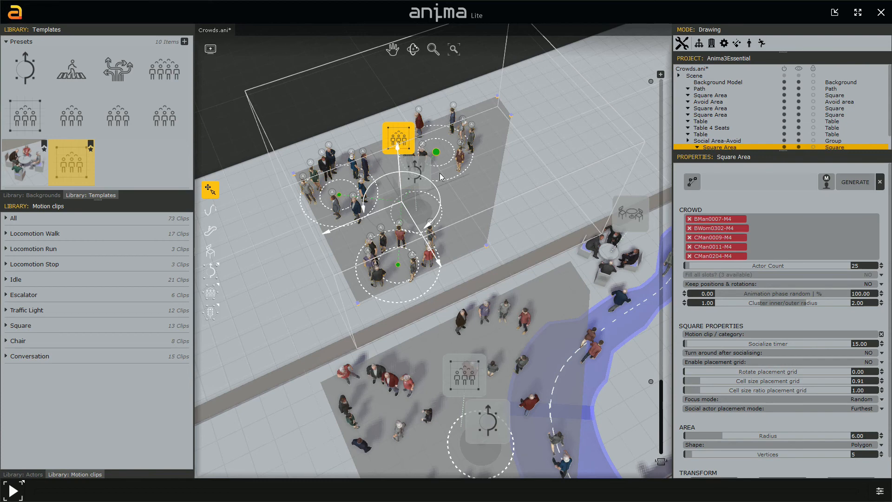
left_click(414, 171)
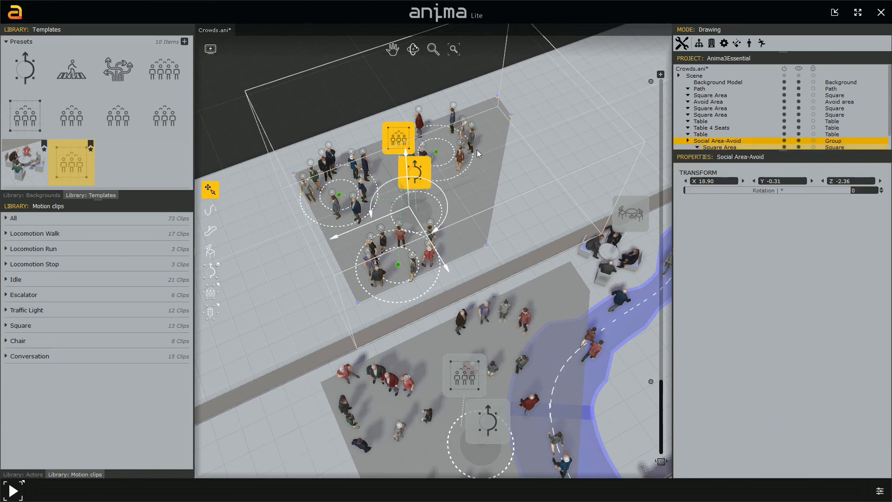
right_click(393, 138)
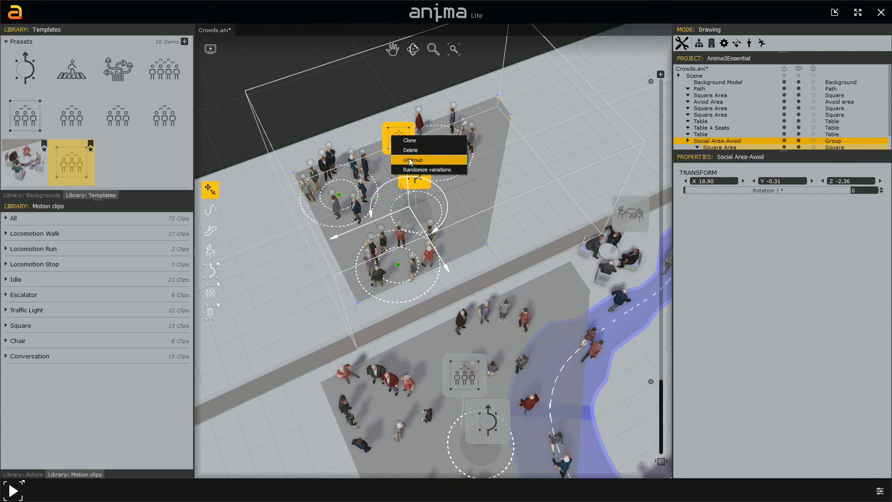
left_click(345, 106)
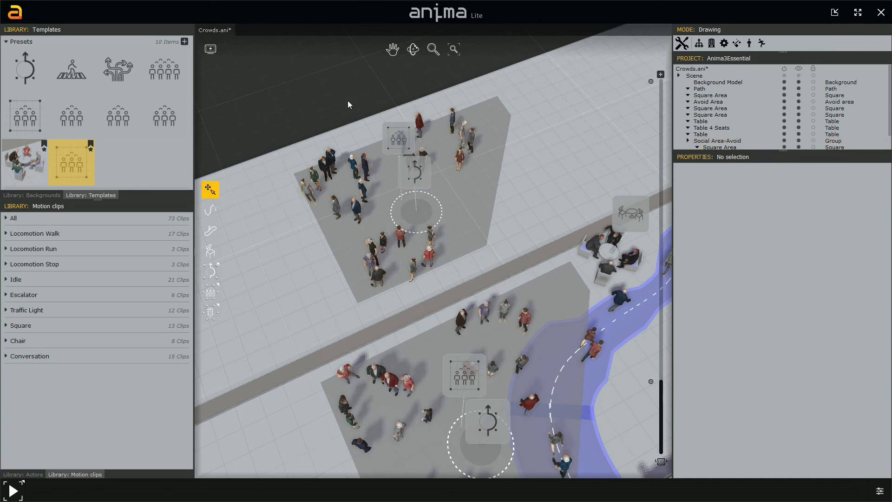
- Place the Crossing preset on the floor behind the low wall, beyond the social areas, at about X 19.72, Z 18.74, accepting the rigged-model limits
scroll(347, 101, "down", 2)
middle_click_drag(526, 192, 422, 226)
middle_click_drag(467, 201, 288, 252)
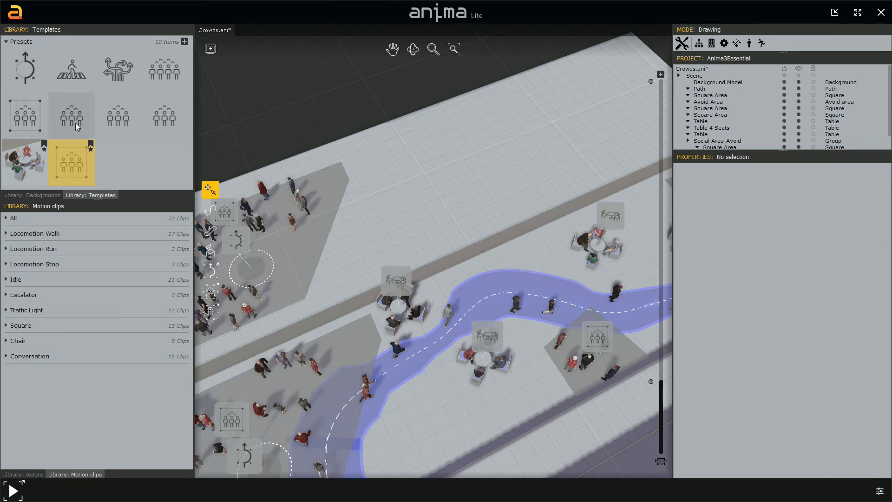
mouse_move(70, 116)
mouse_move(70, 67)
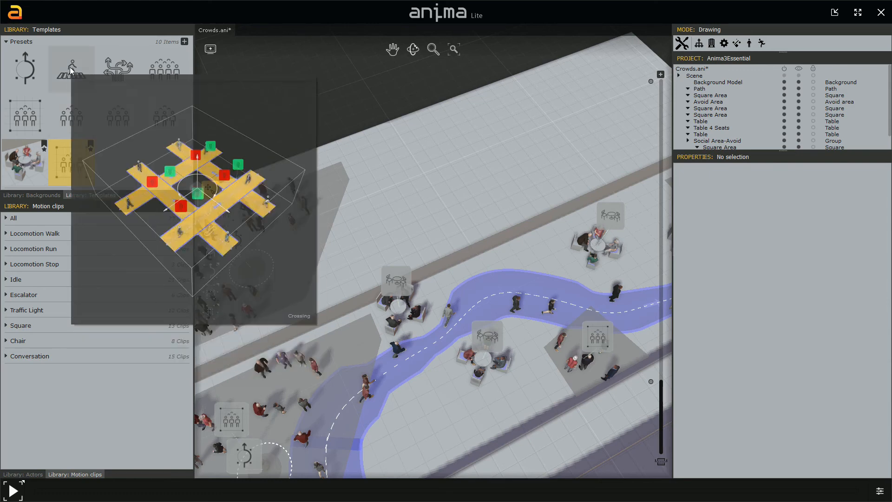
left_click_drag(70, 71, 465, 166)
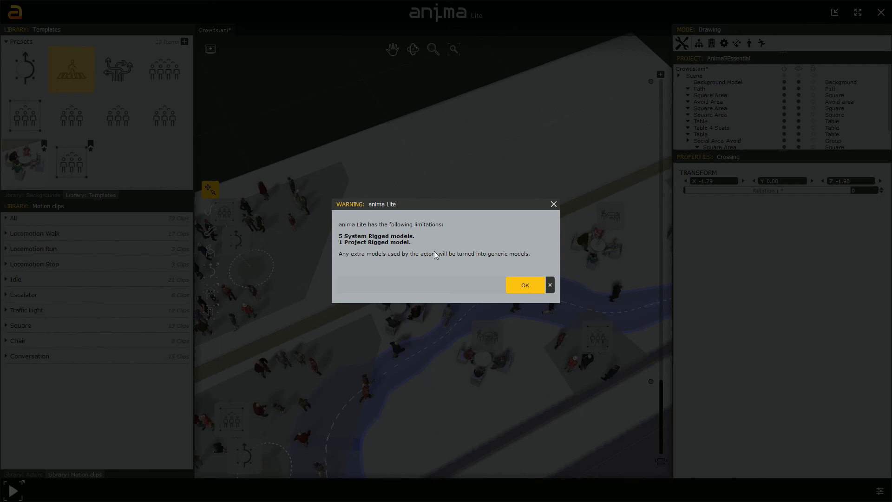
left_click(525, 286)
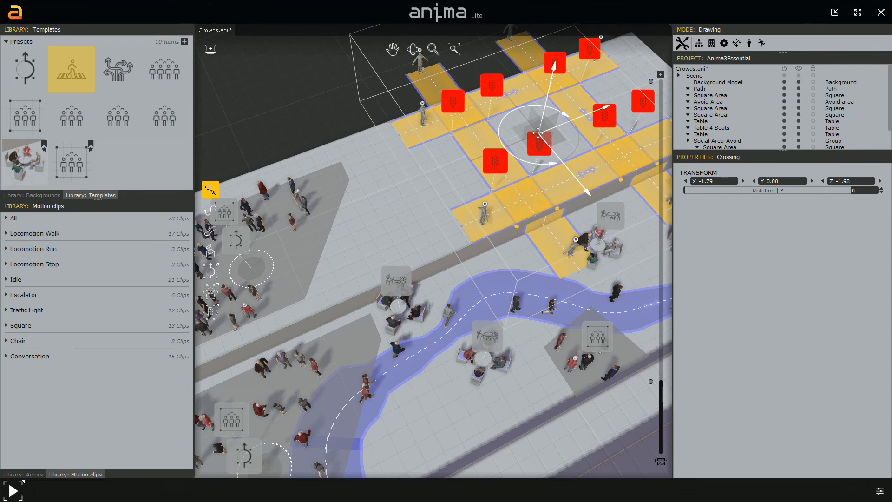
left_click_drag(538, 133, 539, 133)
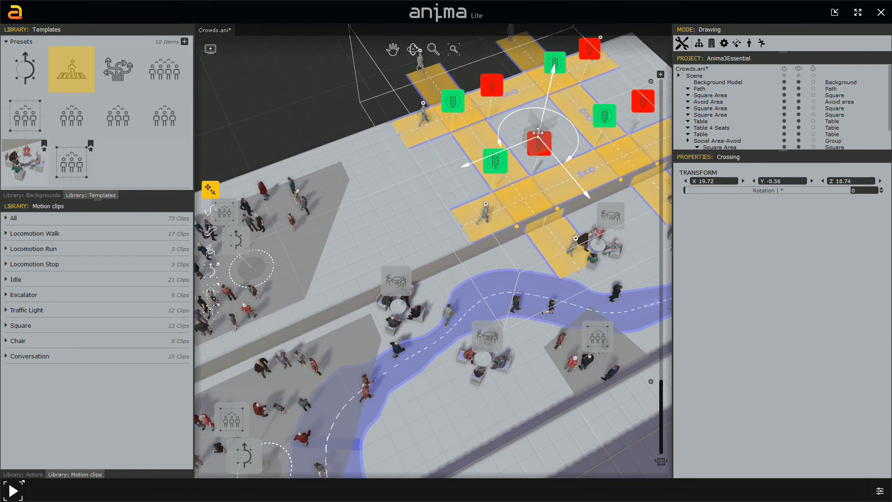
middle_click_drag(485, 179, 462, 195)
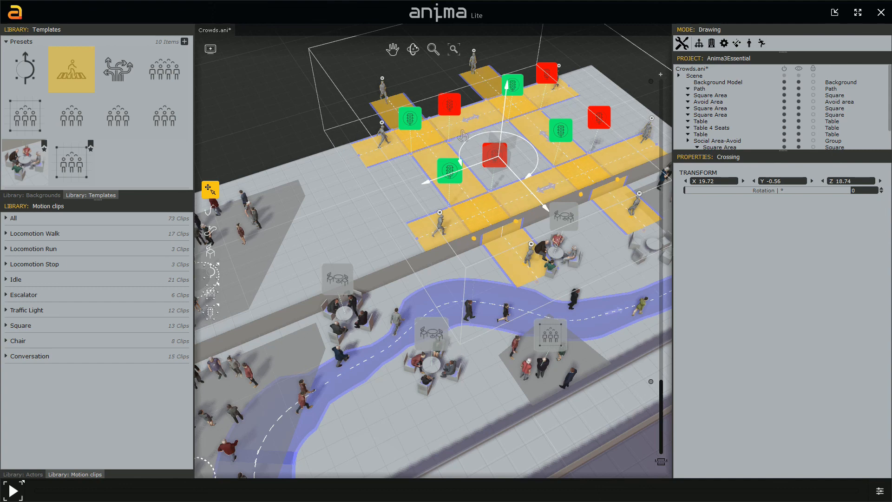
- Examine the paths and traffic lights inside the Crossing group in the project tree, with the other groups collapsed, and clear the selection
left_click(689, 140)
scroll(688, 141, "down", 1)
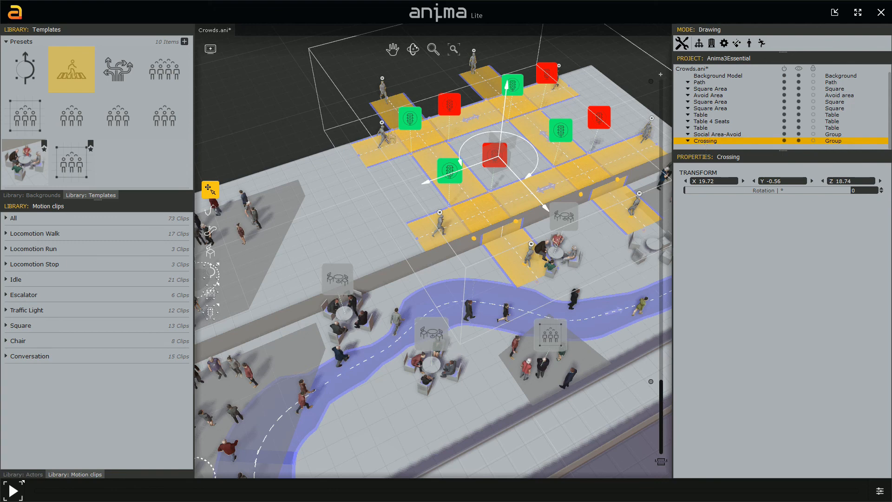
mouse_move(67, 76)
scroll(710, 89, "down", 4)
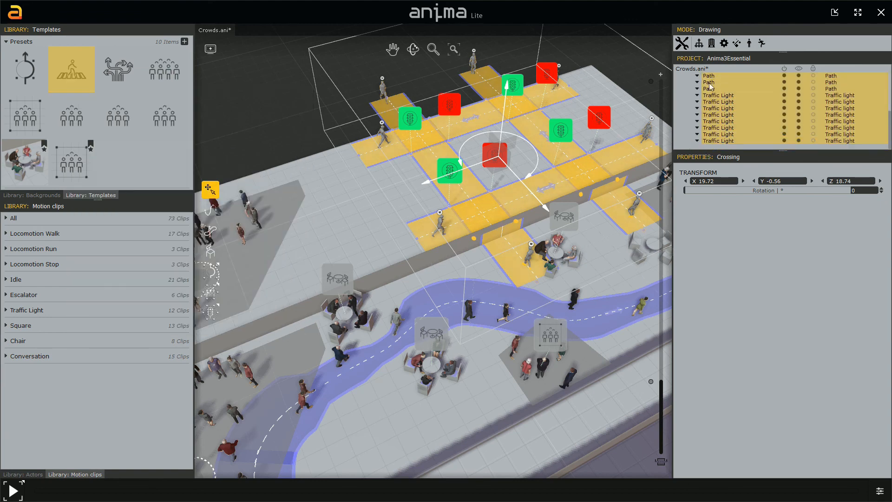
scroll(697, 93, "up", 3)
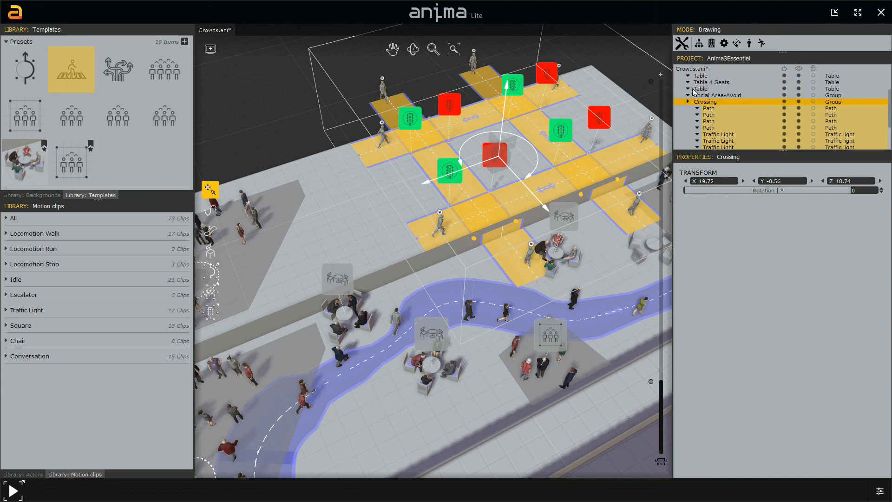
left_click(687, 101)
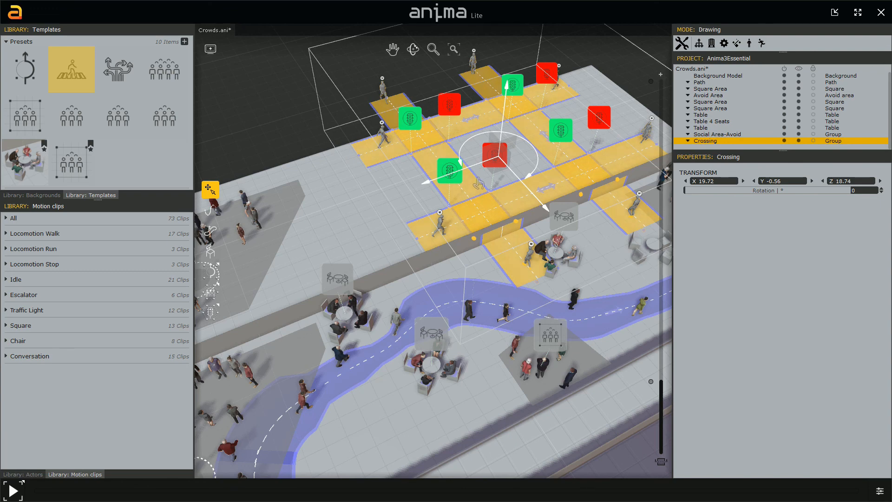
scroll(478, 183, "down", 2)
left_click(369, 231)
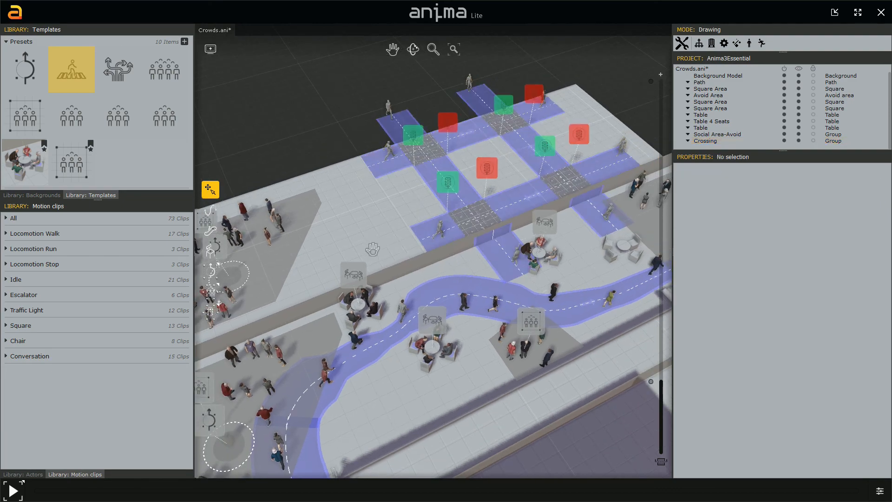
middle_click_drag(372, 250, 449, 168)
scroll(425, 226, "down", 2)
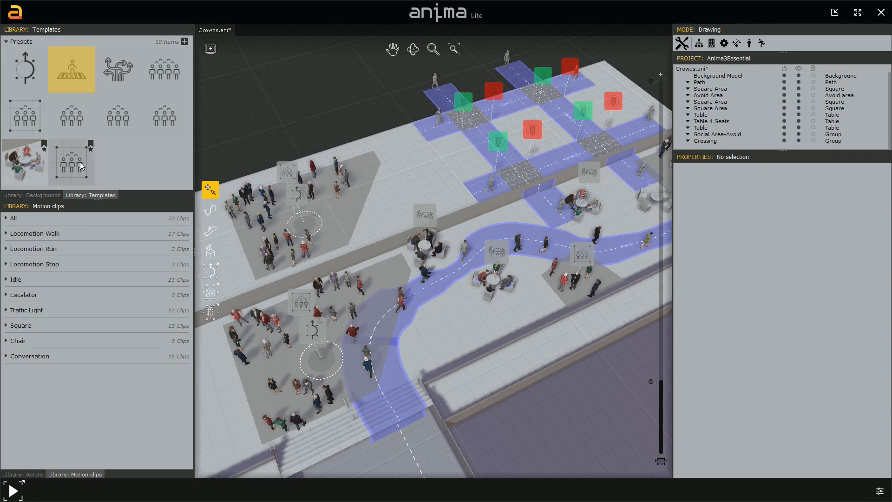
mouse_move(80, 161)
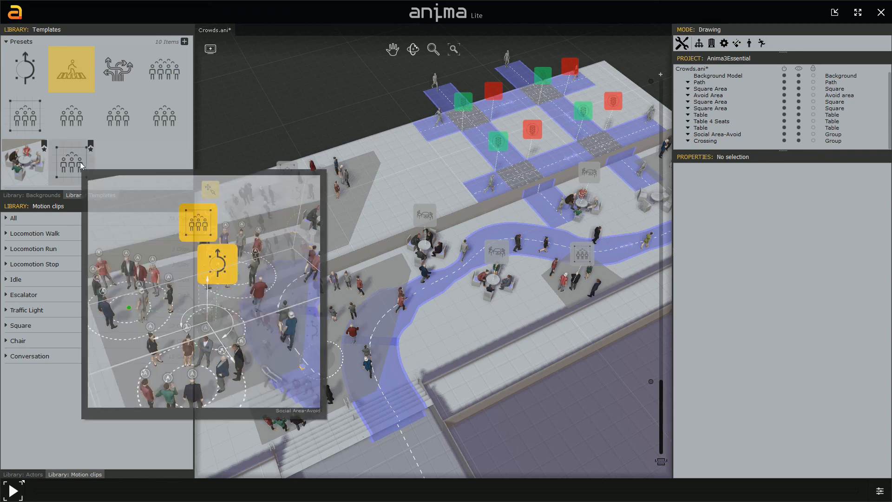
right_click(69, 160)
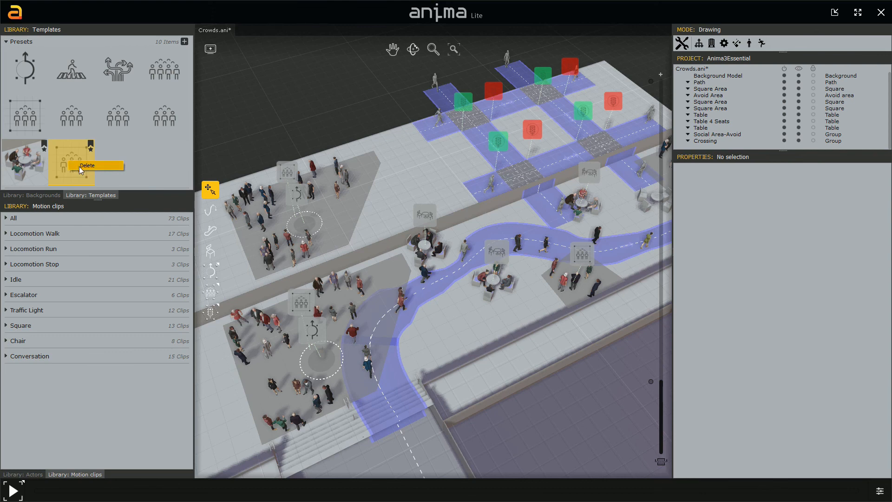
left_click(137, 155)
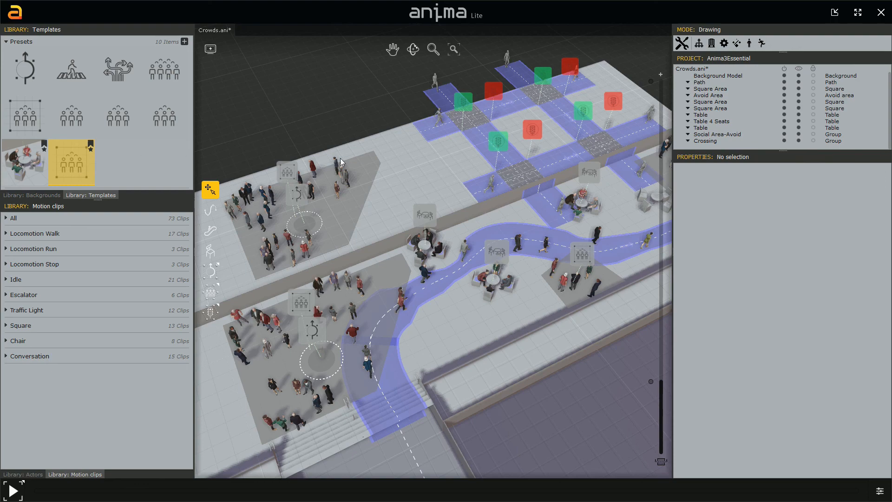